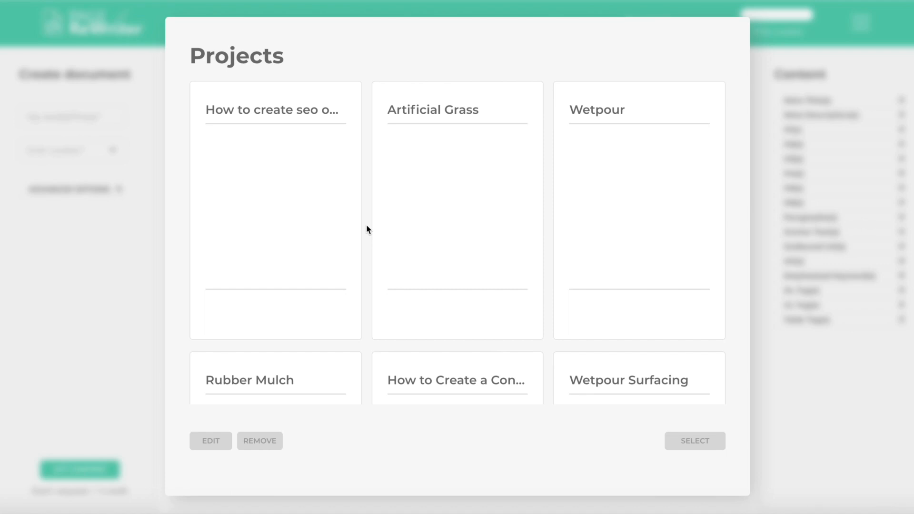
Create a new project titled "how to create seo optimised content".
scroll(367, 230, "down", 10)
scroll(367, 230, "up", 1)
scroll(366, 229, "down", 1)
left_click(288, 282)
left_click(415, 196)
type("how")
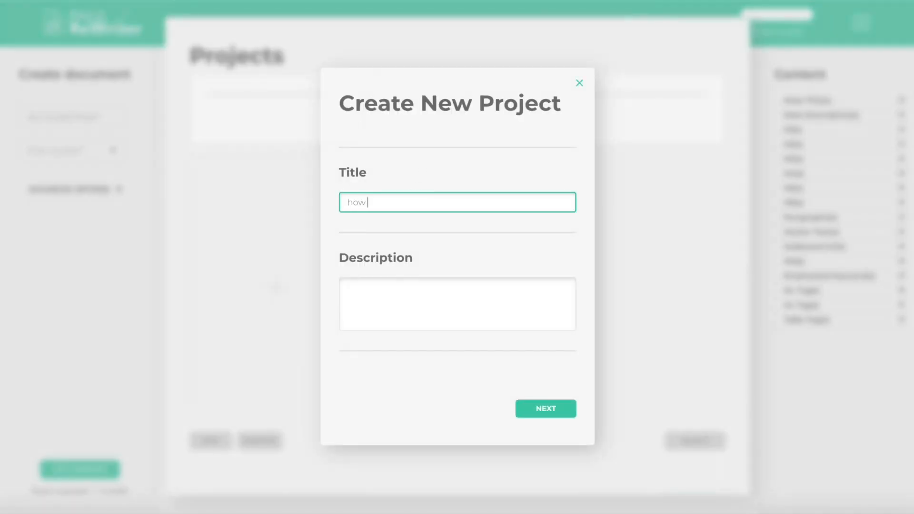
type(" to create seo optimised content")
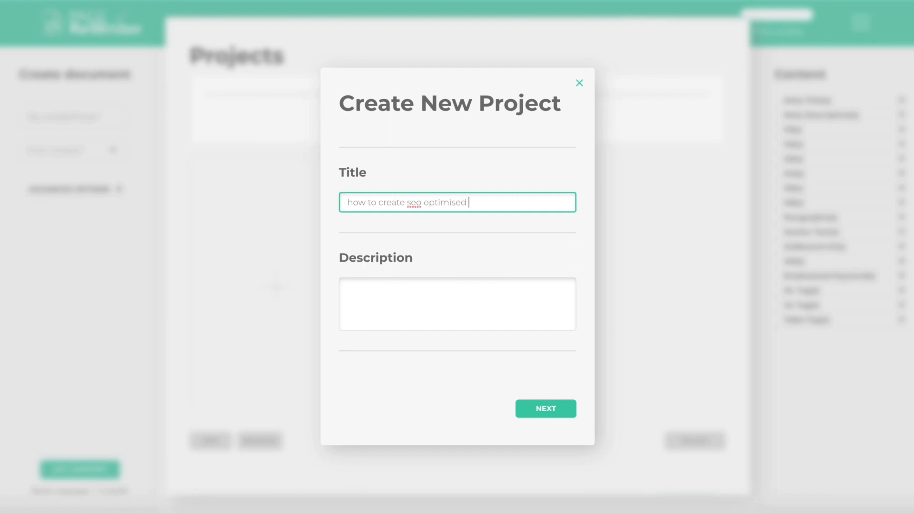
left_click(555, 415)
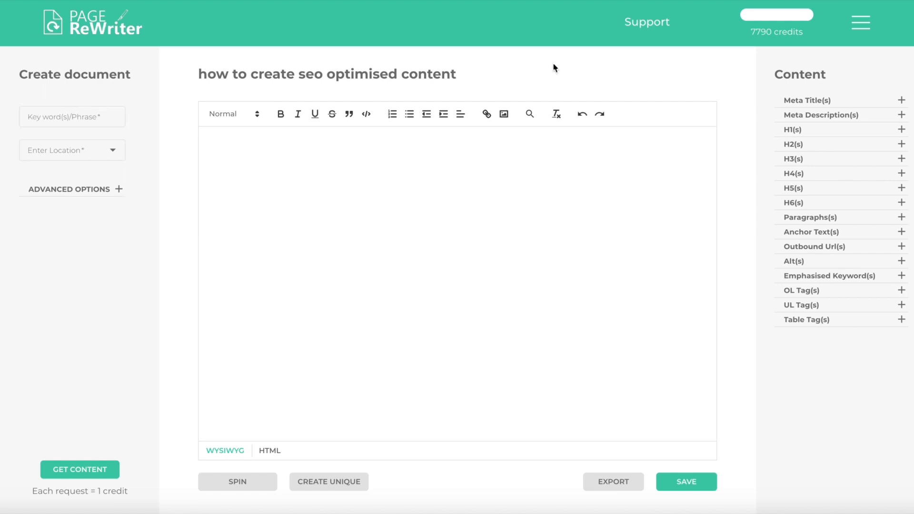
Copy the project title into the document's keyword/phrase setting.
triple_click(219, 75)
key("ctrl+c")
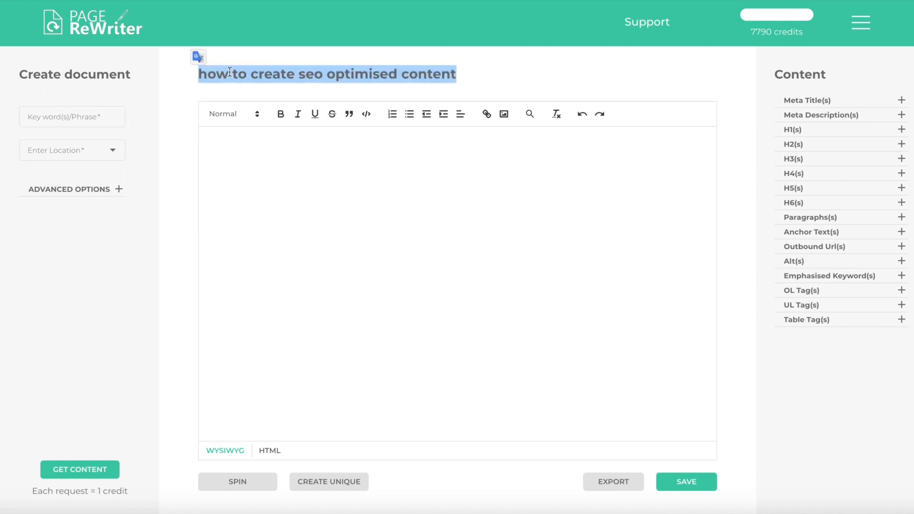
left_click(77, 116)
key("ctrl+v")
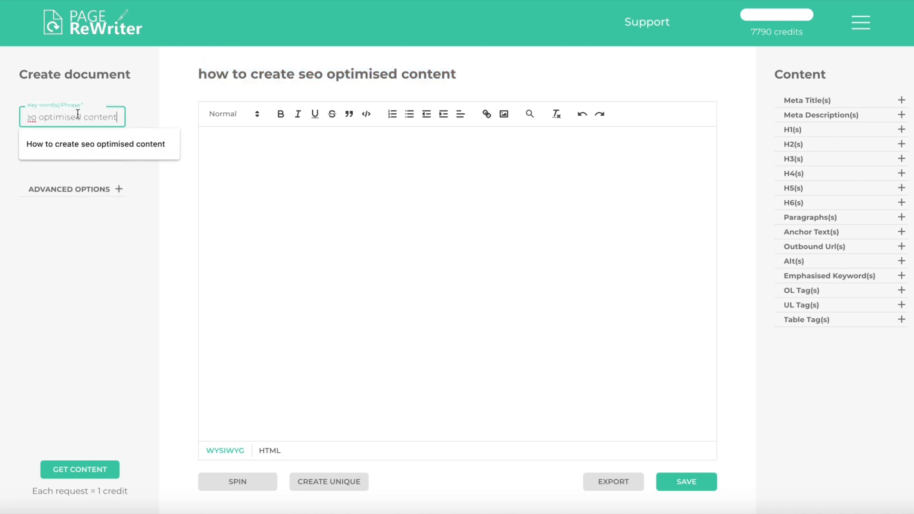
Set the location to United Kingdom and fetch the content for the keyword phrase.
left_click(69, 152)
left_click(70, 154)
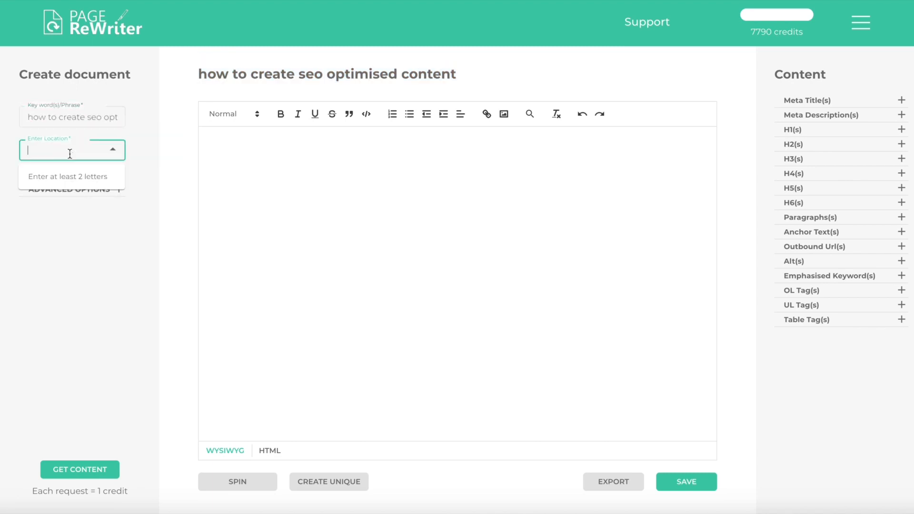
type("united")
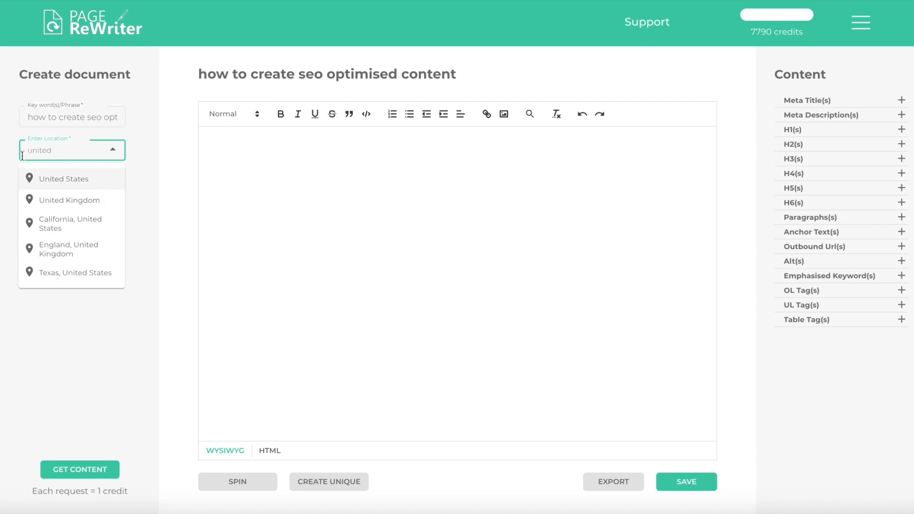
left_click(72, 201)
left_click(69, 190)
left_click(70, 193)
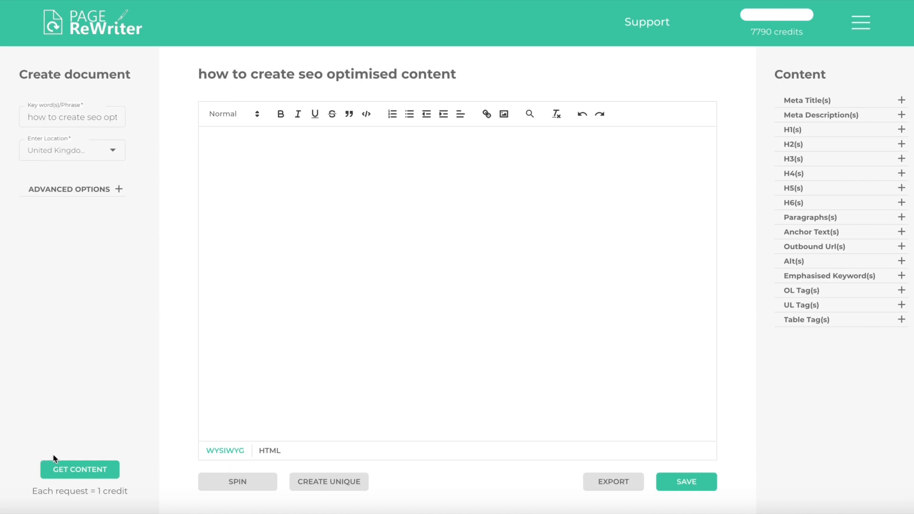
left_click(61, 469)
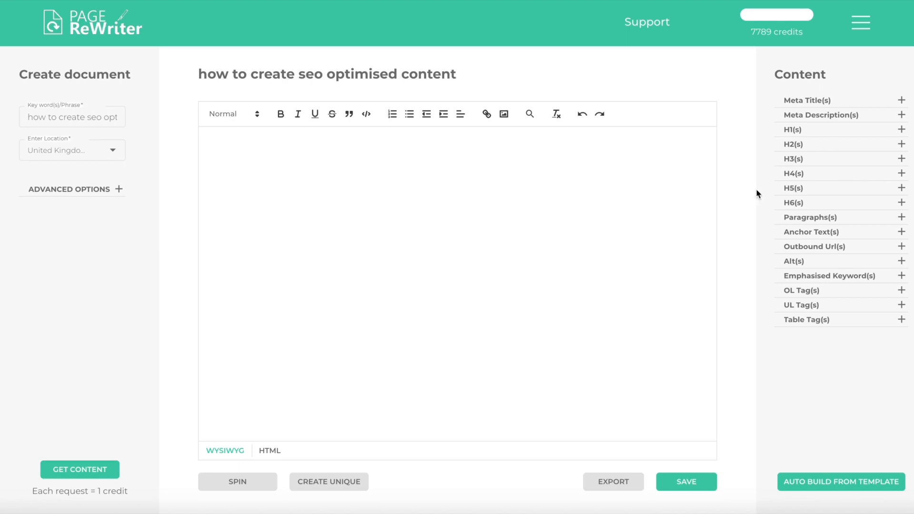
Insert the meta title "SEO Copywriting: How to Write Content For People and Optimize For Google" into the document.
left_click(855, 101)
scroll(823, 206, "down", 1)
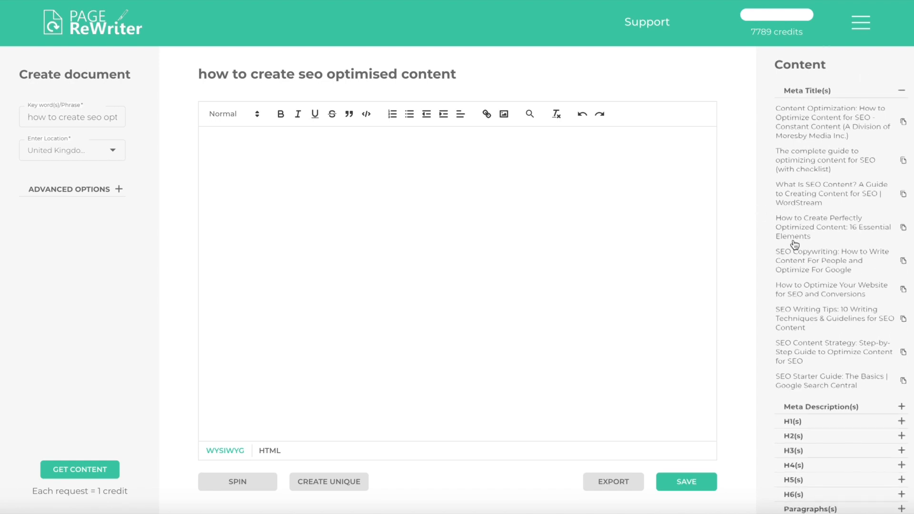
scroll(794, 245, "up", 1)
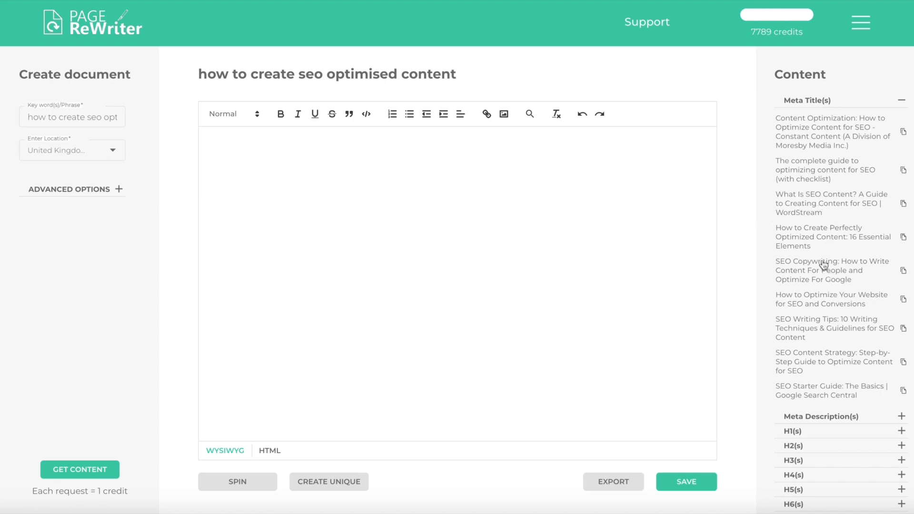
left_click(853, 270)
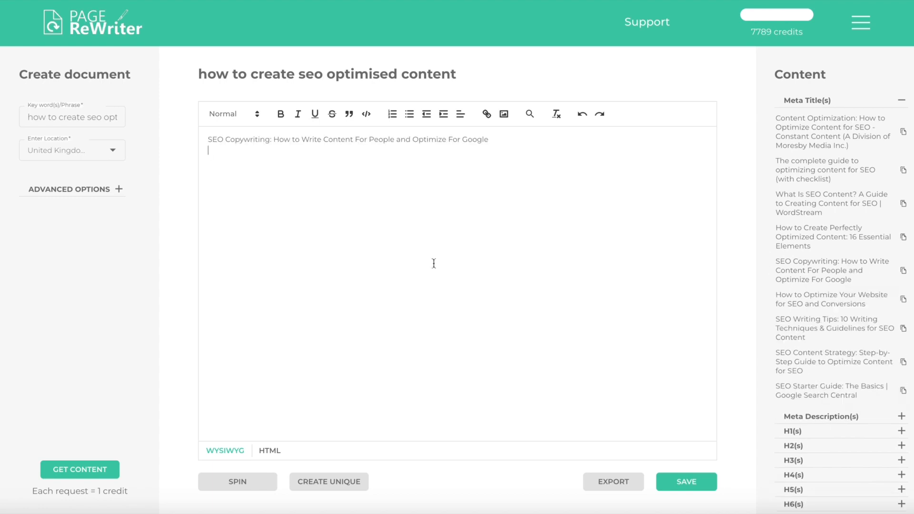
Format the inserted meta title as Heading 1 and add a new line below it.
triple_click(333, 133)
left_click(333, 133)
triple_click(198, 143)
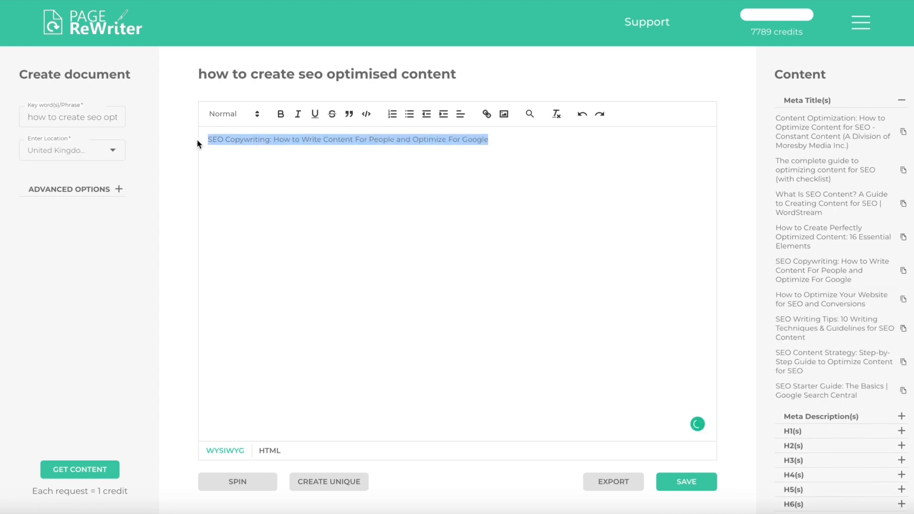
left_click(232, 118)
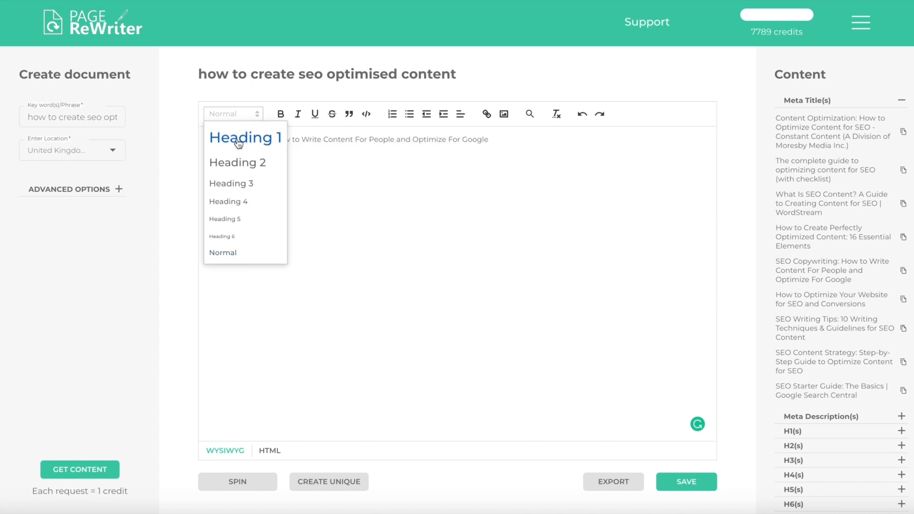
left_click(239, 141)
left_click(405, 206)
key("Return")
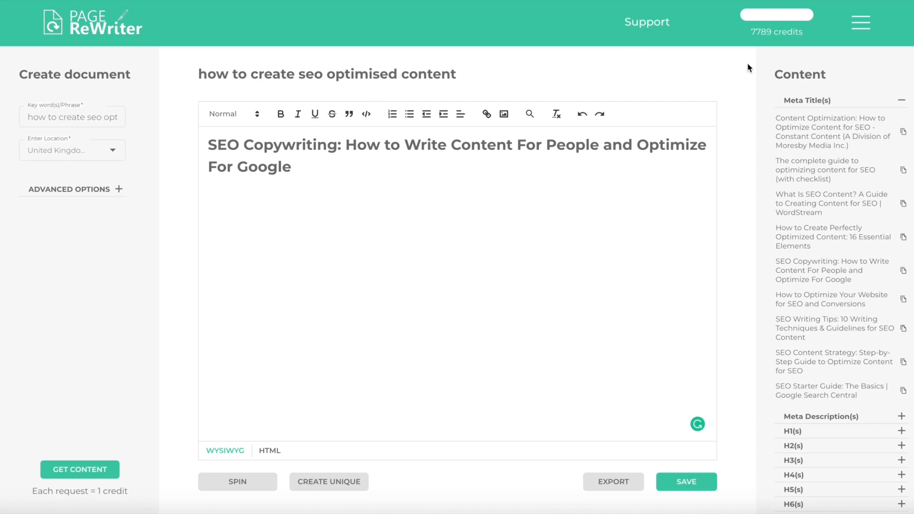
Insert the H2 suggestion "What is SEO Copywriting?" below the main title.
left_click(902, 100)
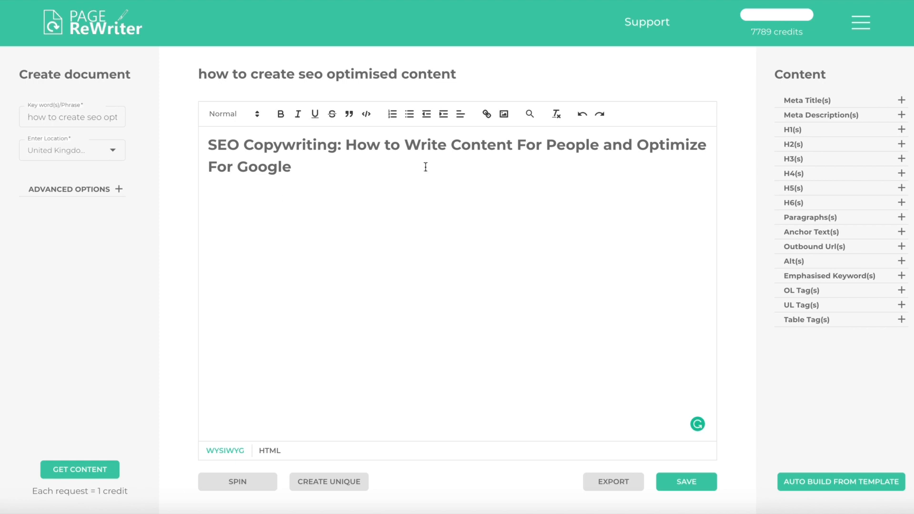
left_click(822, 149)
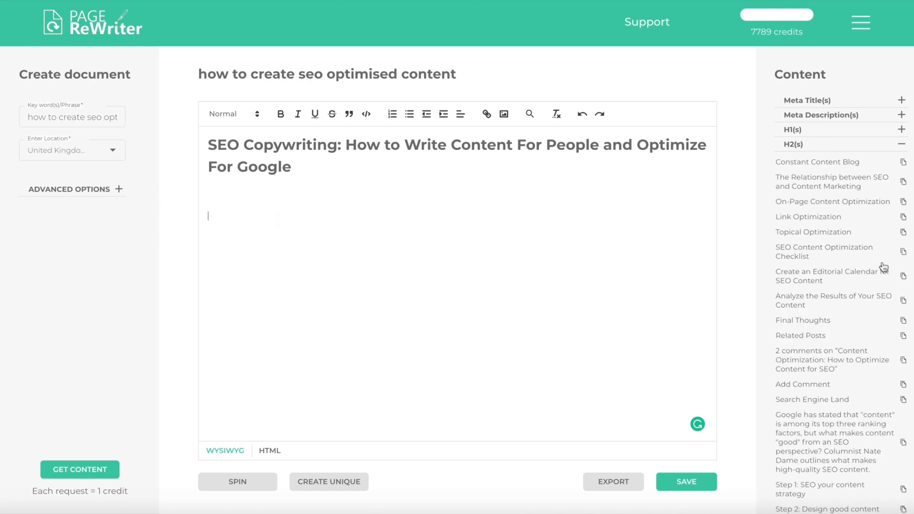
scroll(841, 263, "down", 1)
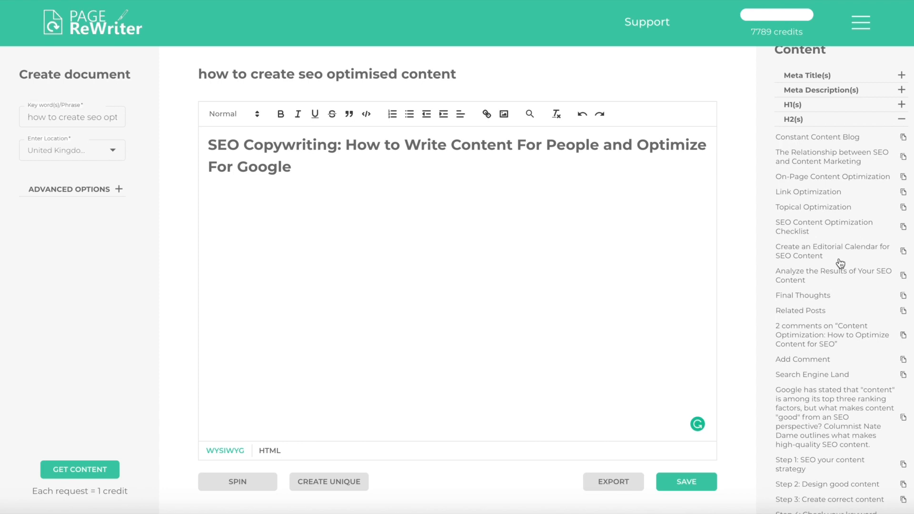
scroll(841, 263, "down", 2)
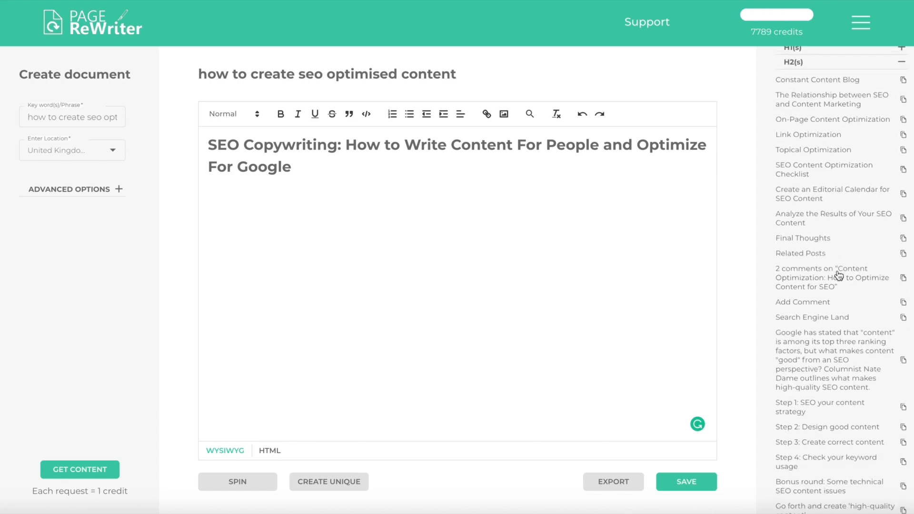
scroll(839, 277, "down", 10)
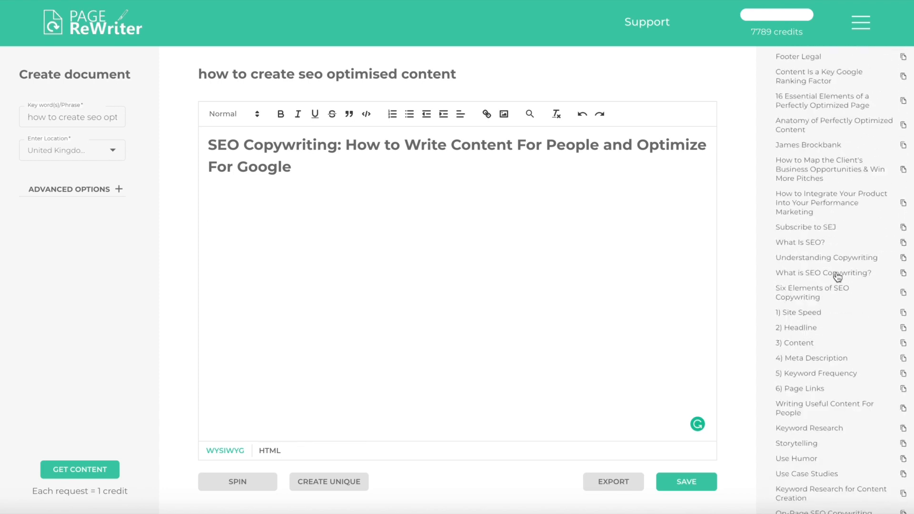
left_click(838, 274)
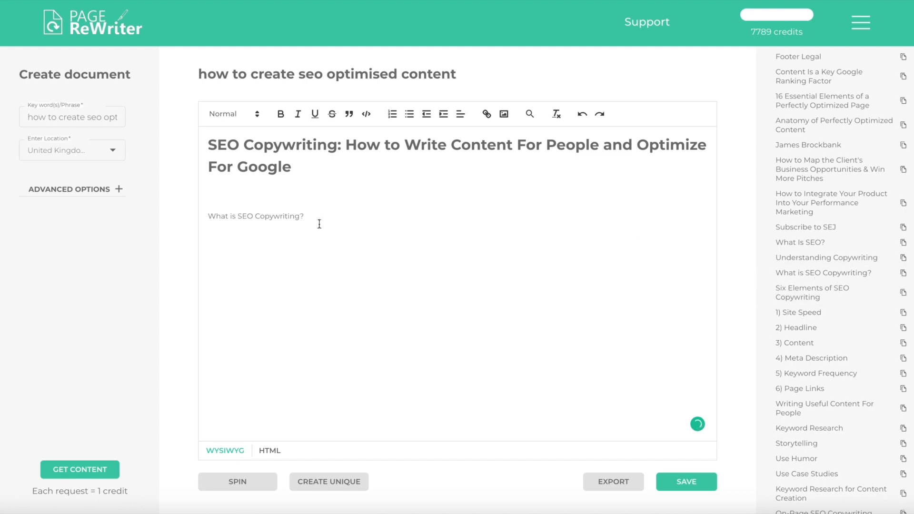
Format "What is SEO Copywriting?" as Heading 2 and add a new line below it.
triple_click(217, 217)
left_click(234, 114)
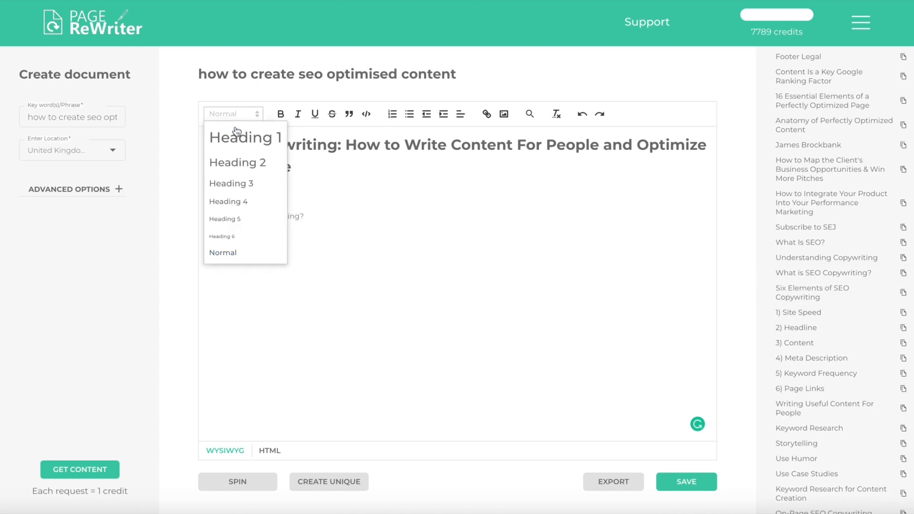
left_click(237, 162)
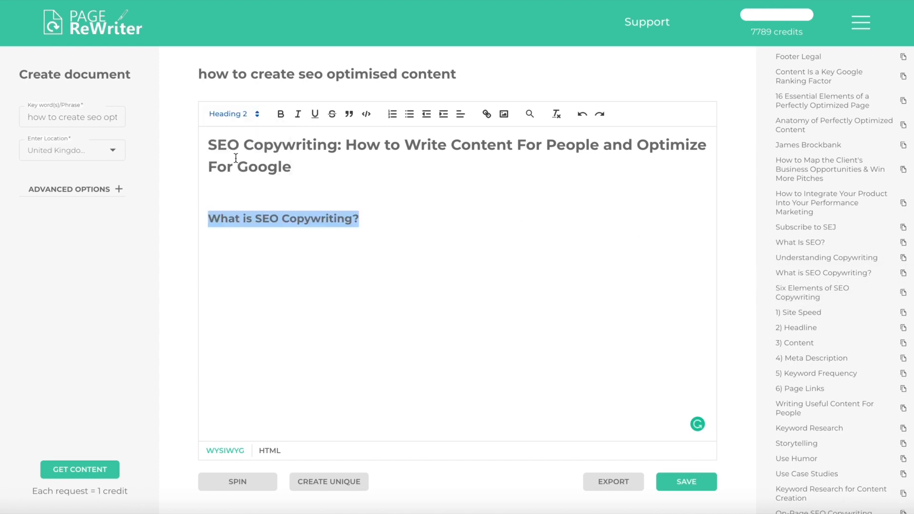
left_click(405, 217)
key("Return")
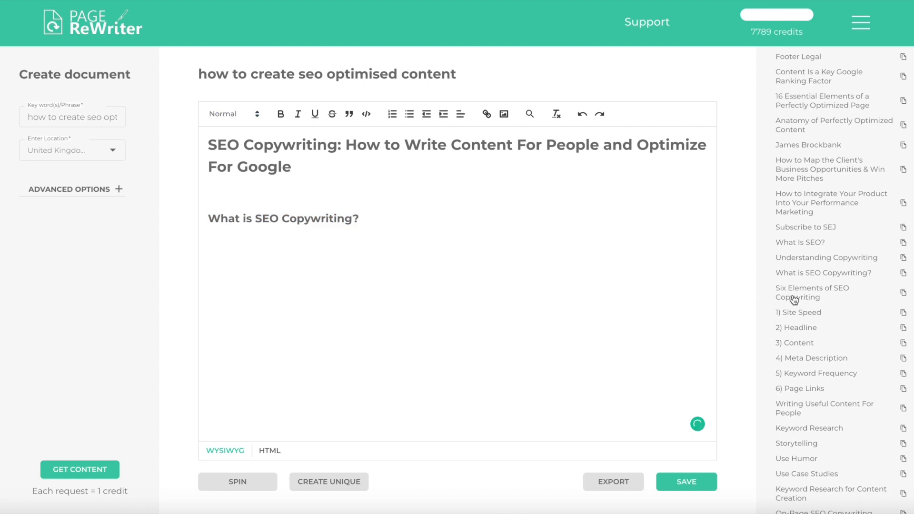
Insert the H2 suggestion "Types of SEO Content", format it as Heading 2 and start a new line.
scroll(838, 276, "up", 7)
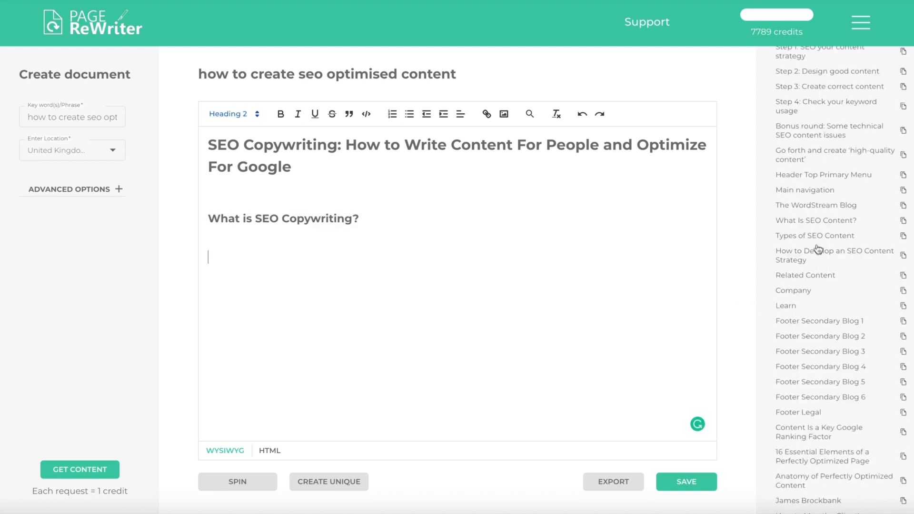
left_click(816, 239)
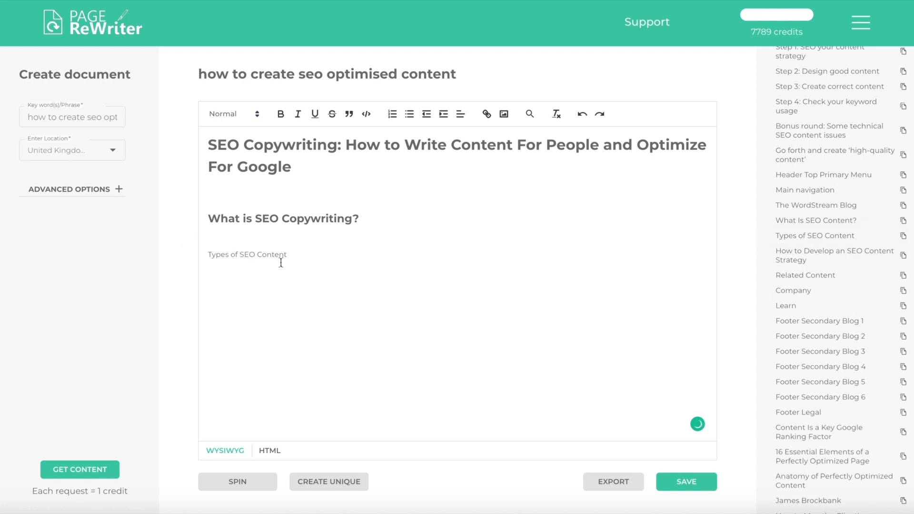
left_click_drag(287, 255, 204, 253)
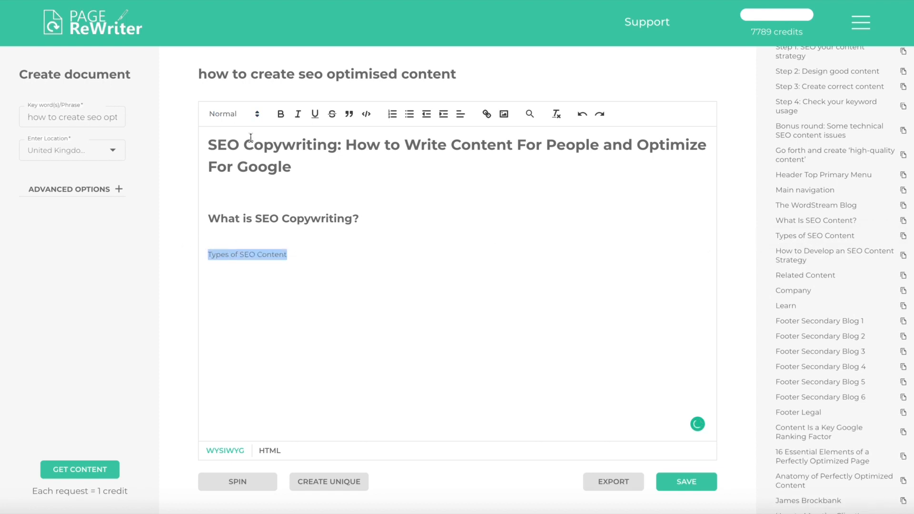
left_click(248, 115)
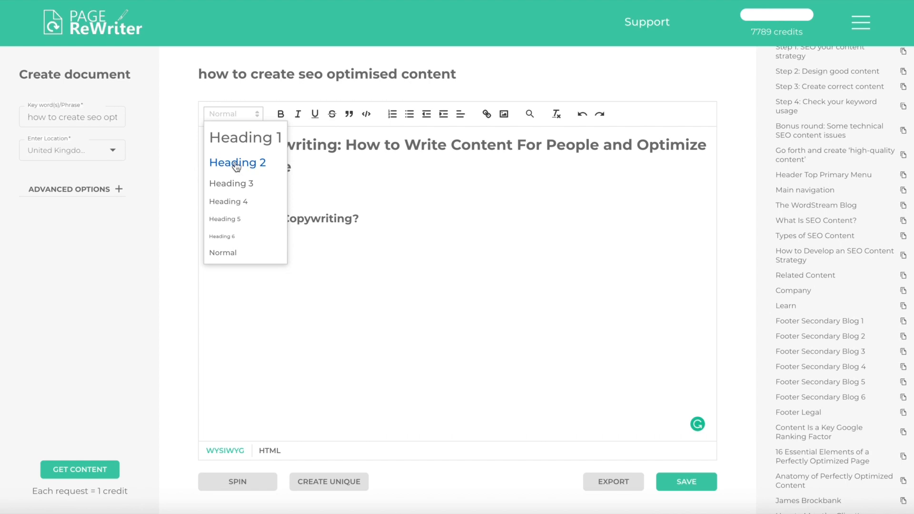
left_click(236, 163)
left_click(355, 257)
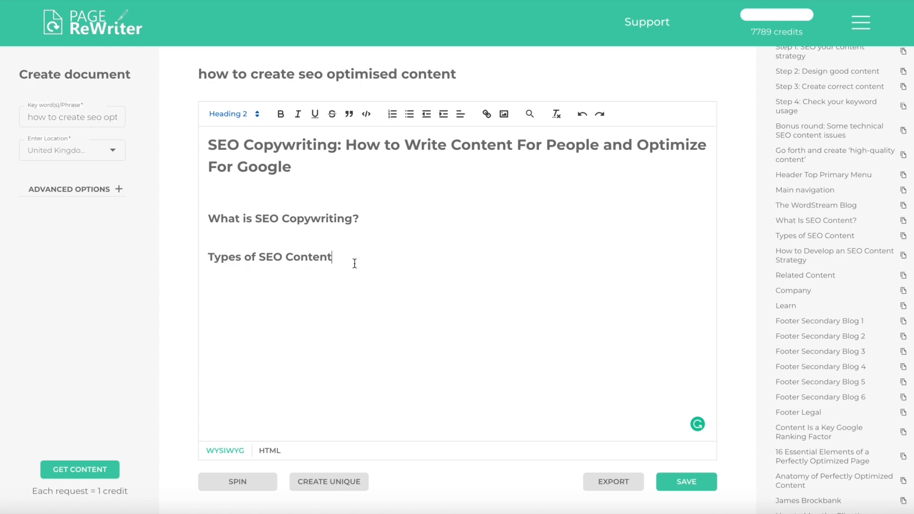
key("Return")
Insert the H2 suggestion "Six Elements of SEO Copywriting", format it as Heading 2 and start a new line.
scroll(844, 272, "down", 9)
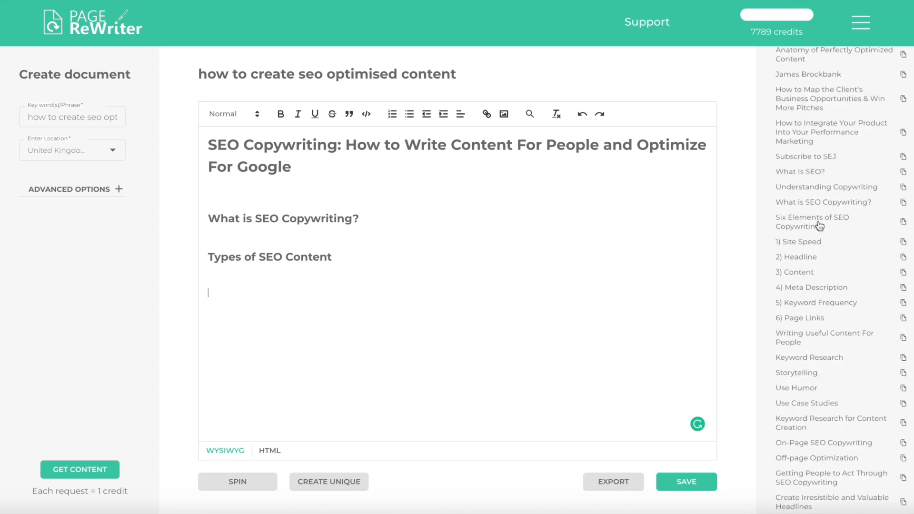
left_click(849, 223)
triple_click(243, 293)
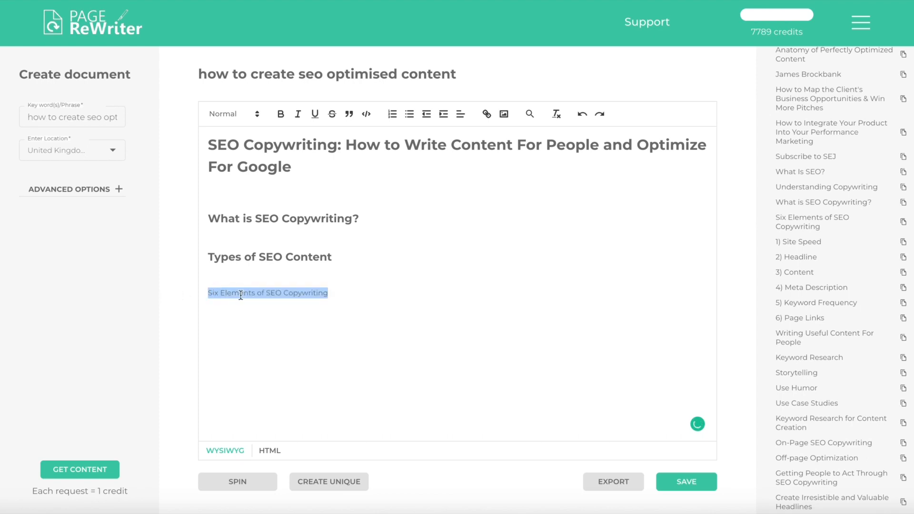
left_click(230, 115)
left_click(237, 166)
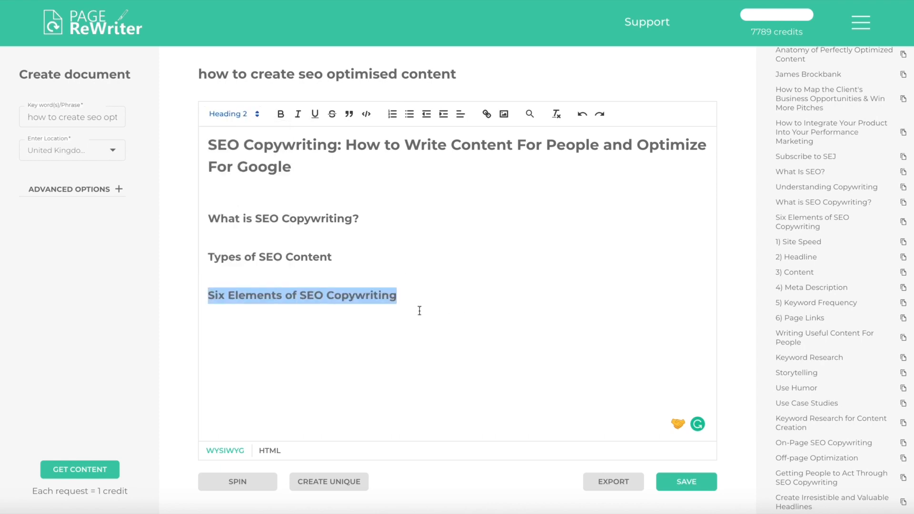
left_click(413, 297)
key("Return")
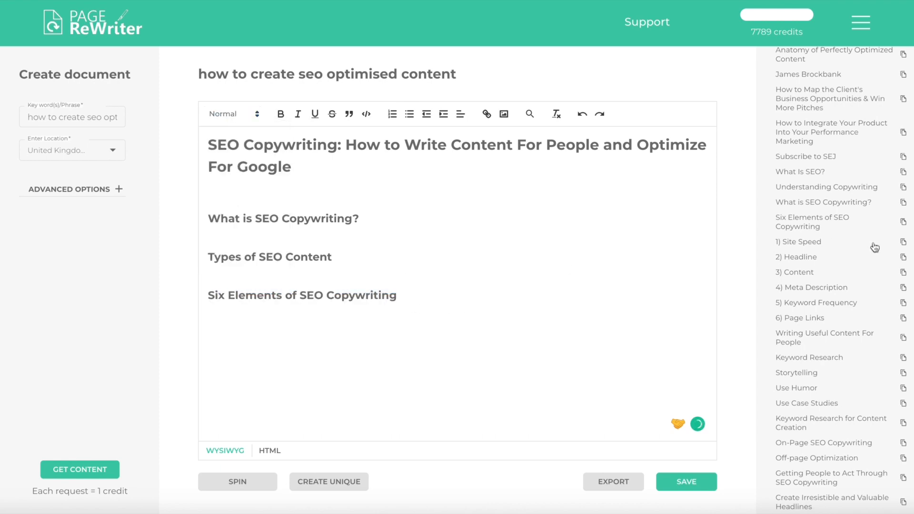
Insert the suggestion "1) Site Speed" below "Six Elements of SEO Copywriting", separate it with a blank line and format it as a smaller subheading.
scroll(840, 262, "down", 2)
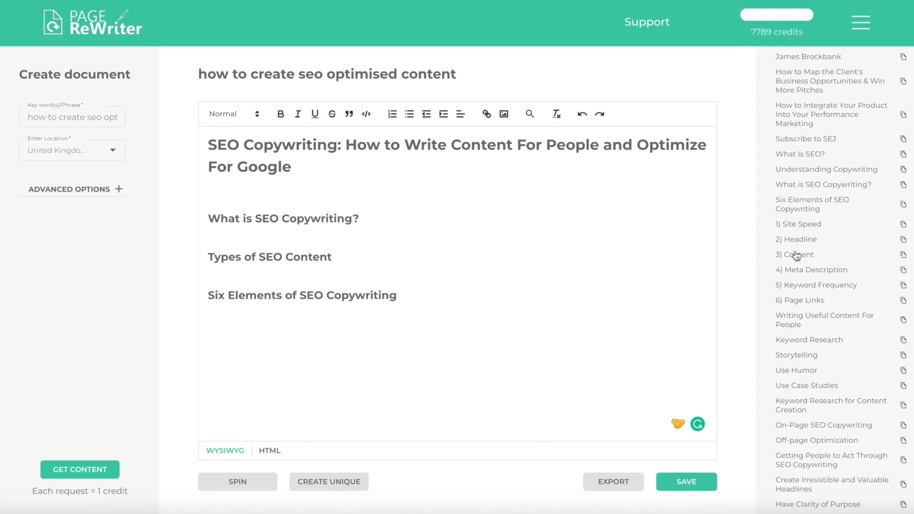
left_click(795, 225)
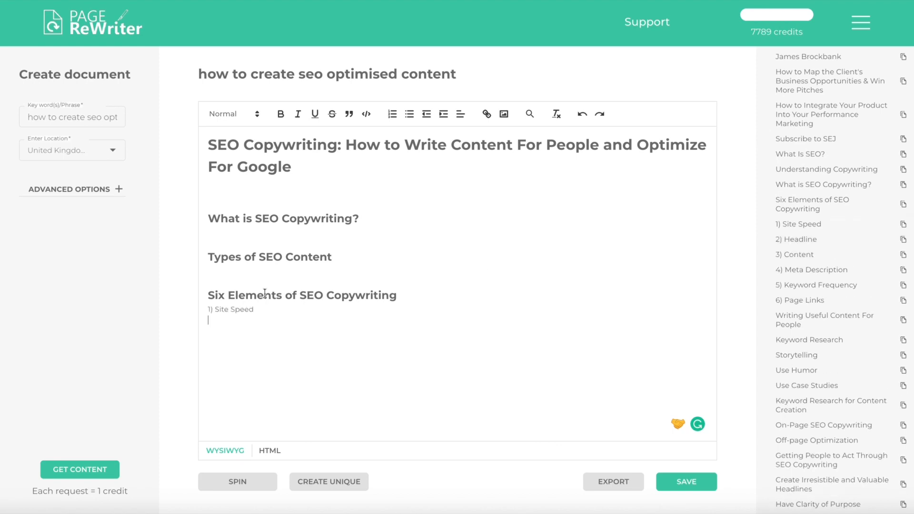
left_click(207, 309)
key("Return")
left_click_drag(256, 323, 188, 315)
left_click(236, 116)
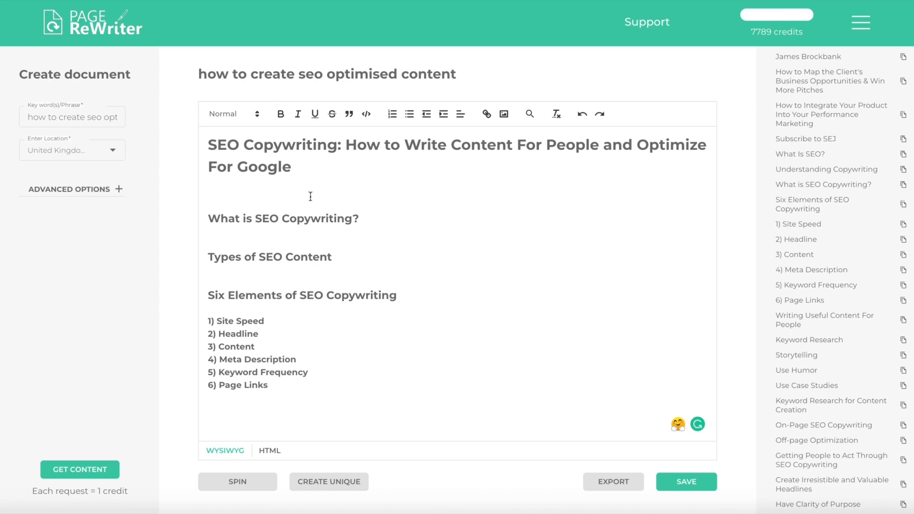
Review the article's heading outline from the main title through "Final Thoughts".
scroll(386, 333, "down", 1)
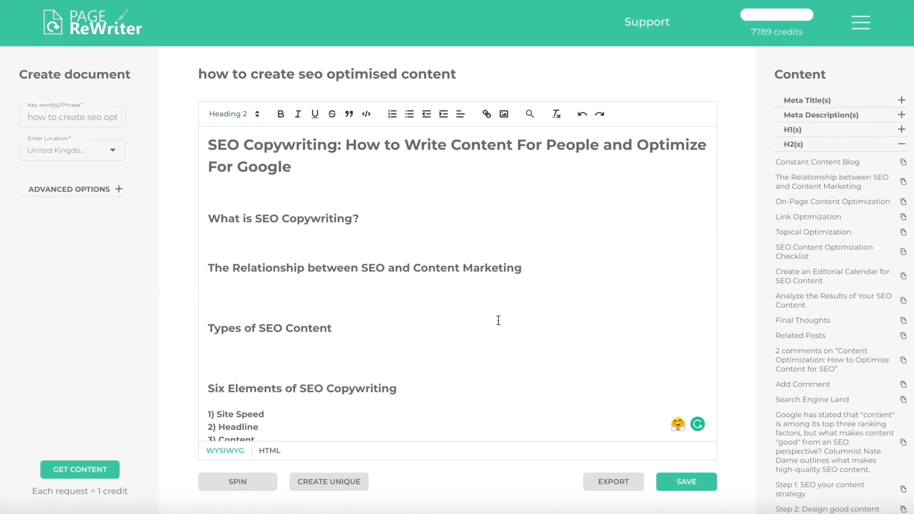
scroll(520, 329, "down", 4)
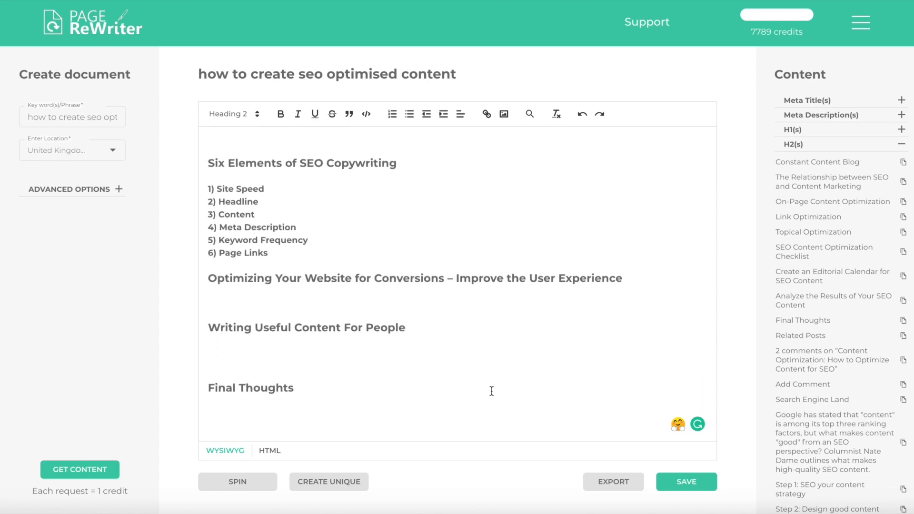
scroll(492, 391, "down", 1)
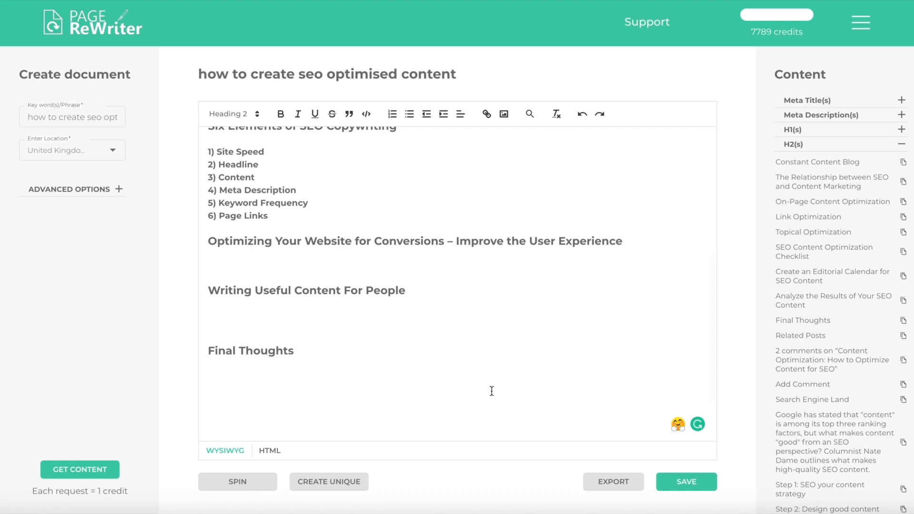
scroll(492, 391, "up", 5)
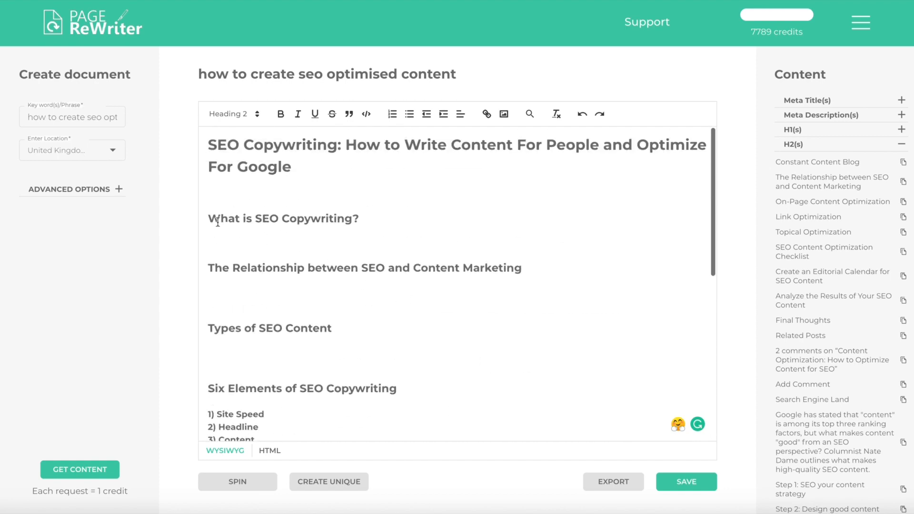
scroll(331, 300, "down", 1)
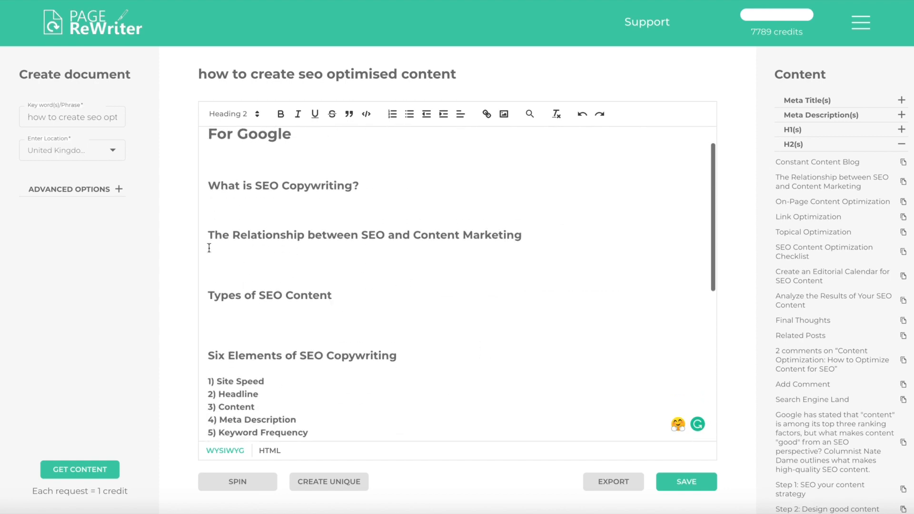
scroll(277, 256, "down", 2)
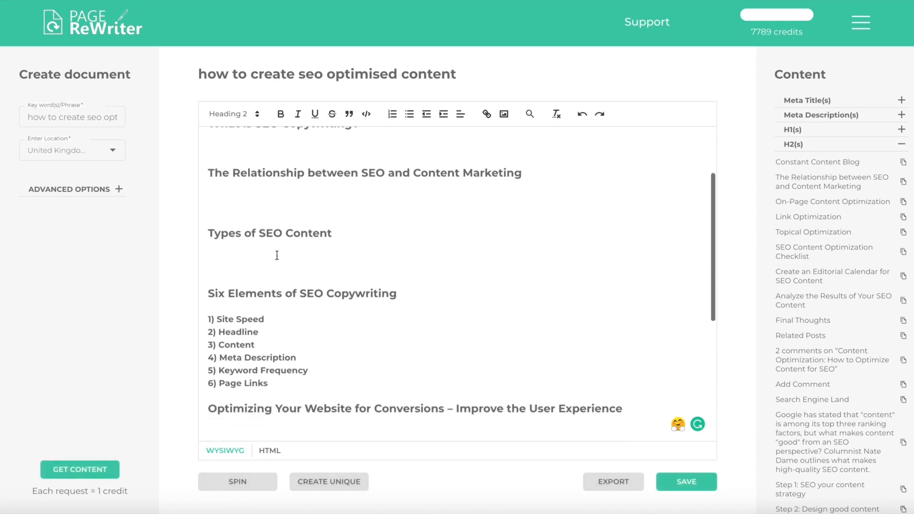
scroll(324, 242, "down", 3)
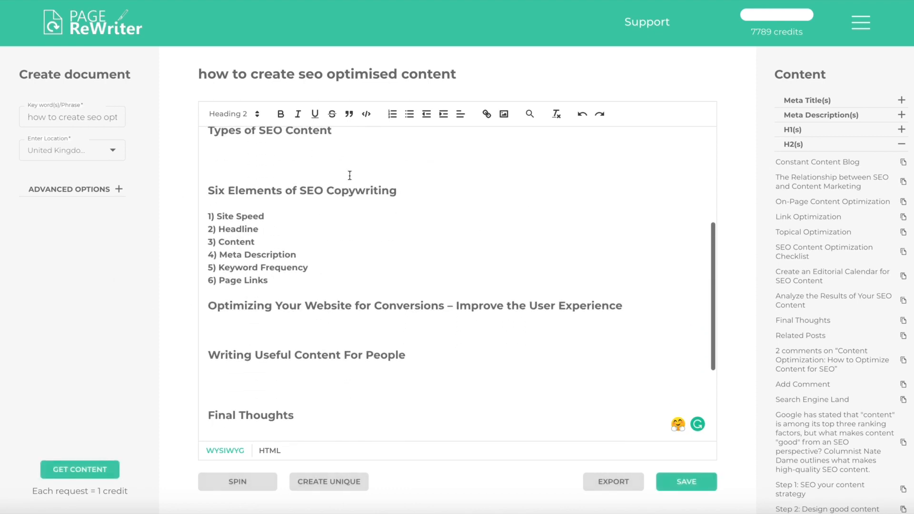
scroll(369, 259, "down", 2)
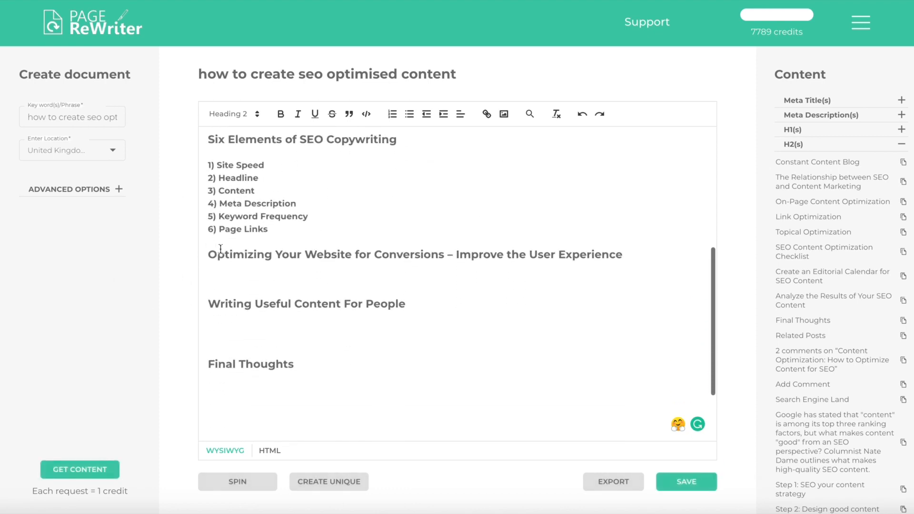
scroll(429, 262, "down", 1)
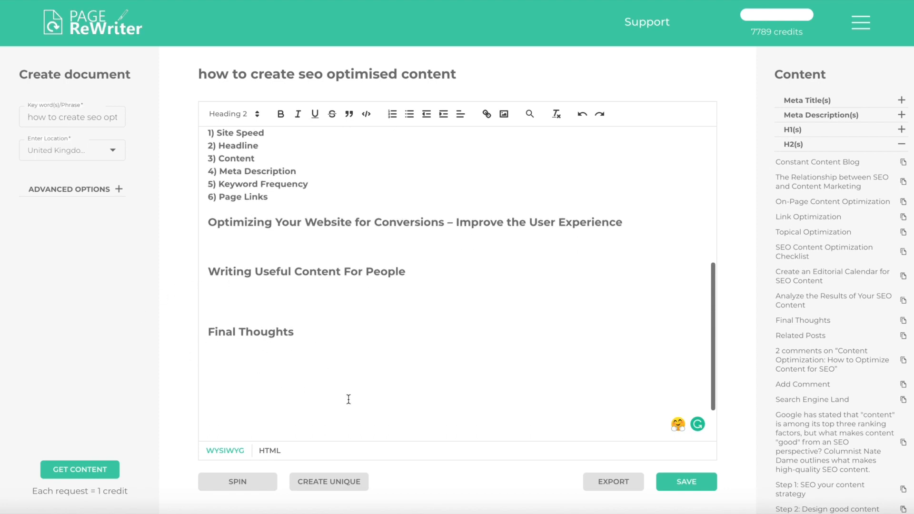
scroll(531, 241, "up", 6)
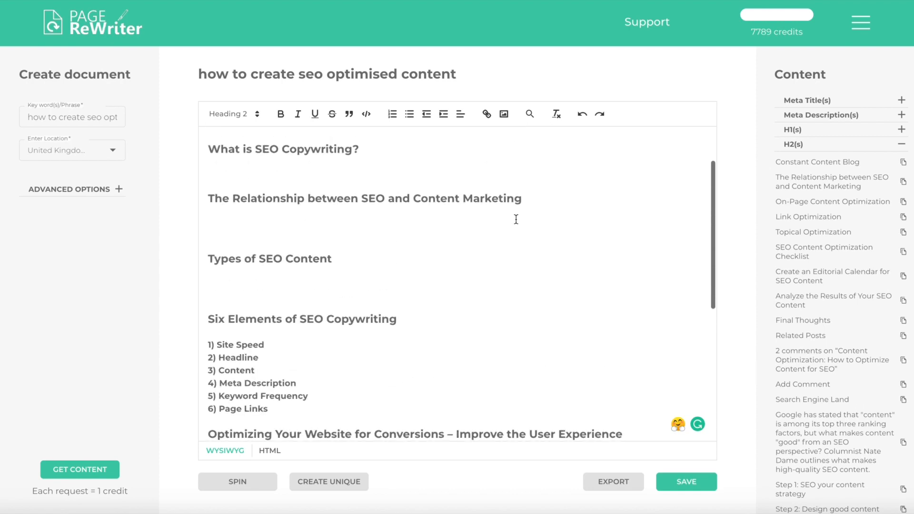
scroll(517, 219, "up", 2)
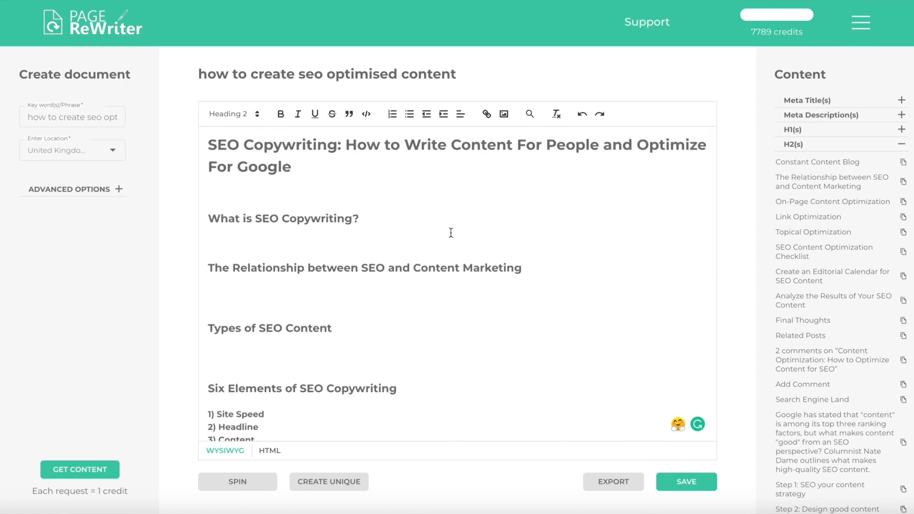
Check the blank body areas below "What is SEO Copywriting?" and the following headings, and look through the remaining outline and H2 suggestions.
left_click(250, 242)
scroll(454, 296, "down", 1)
left_click(416, 279)
left_click(299, 313)
scroll(468, 269, "up", 1)
scroll(440, 300, "down", 1)
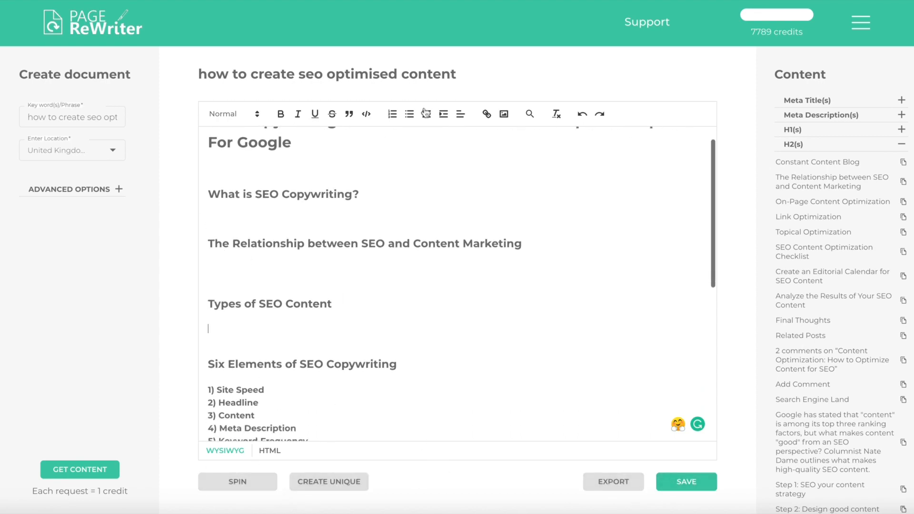
scroll(435, 284, "down", 4)
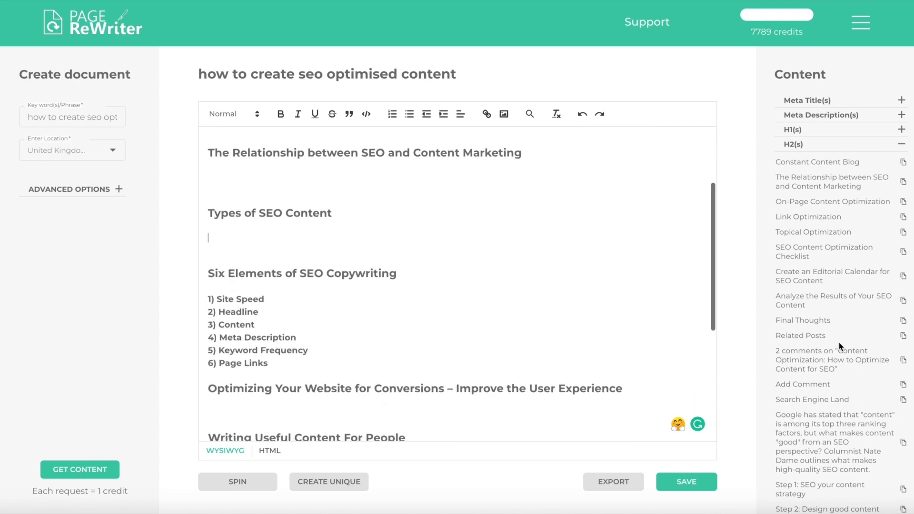
scroll(841, 347, "down", 3)
scroll(838, 350, "down", 3)
scroll(460, 253, "down", 5)
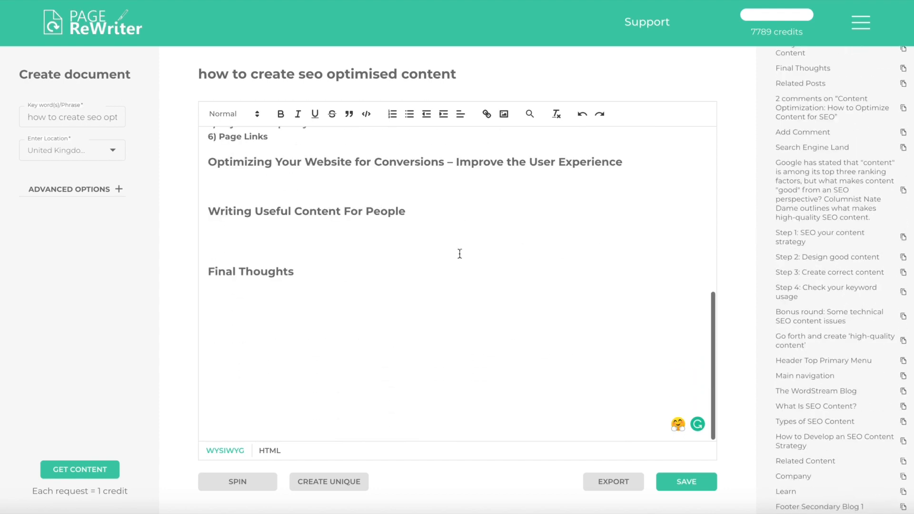